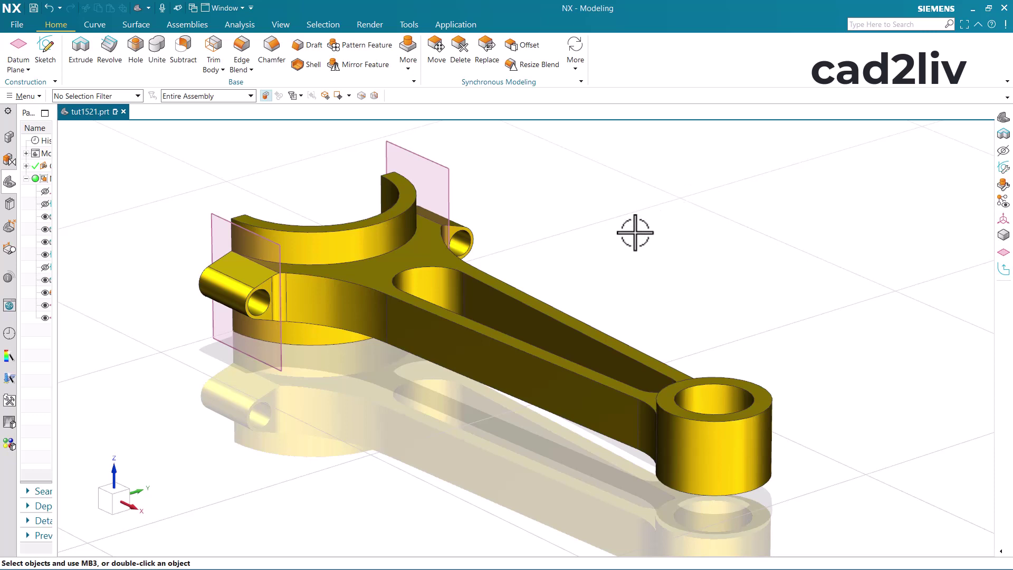
pyautogui.scroll(-2, 635, 234)
pyautogui.scroll(2, 527, 158)
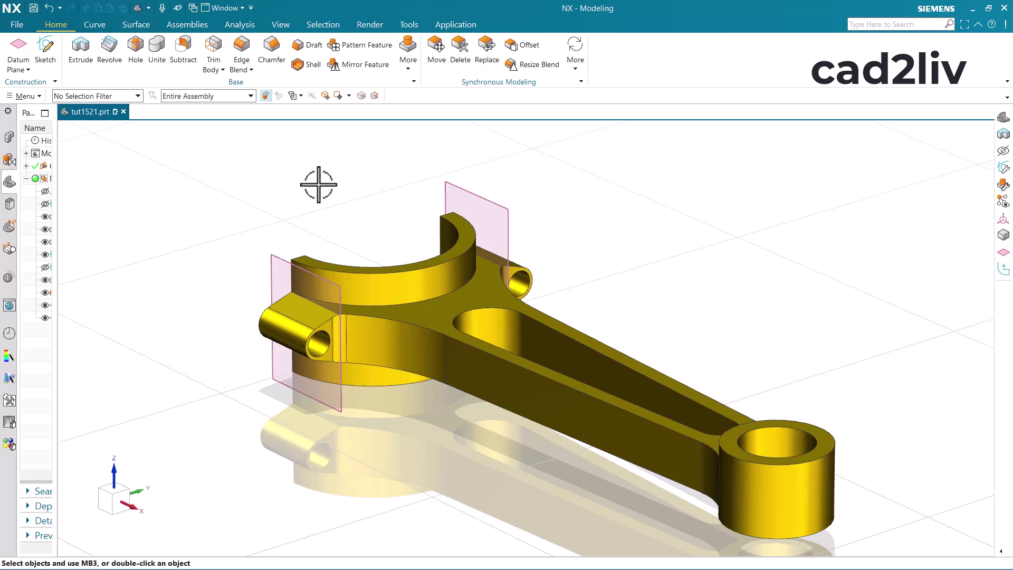
pyautogui.scroll(2, 318, 184)
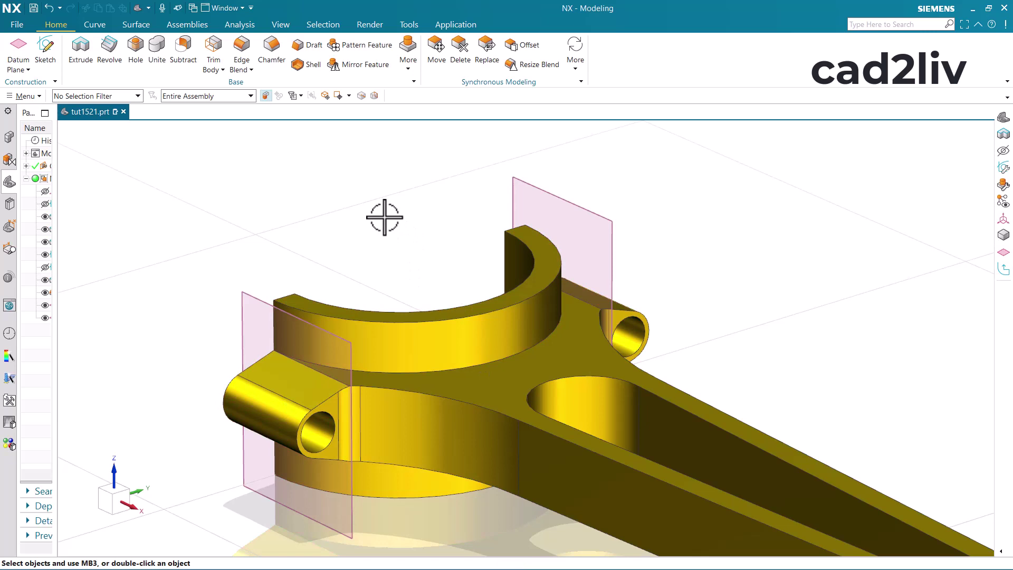
pyautogui.scroll(-2, 373, 190)
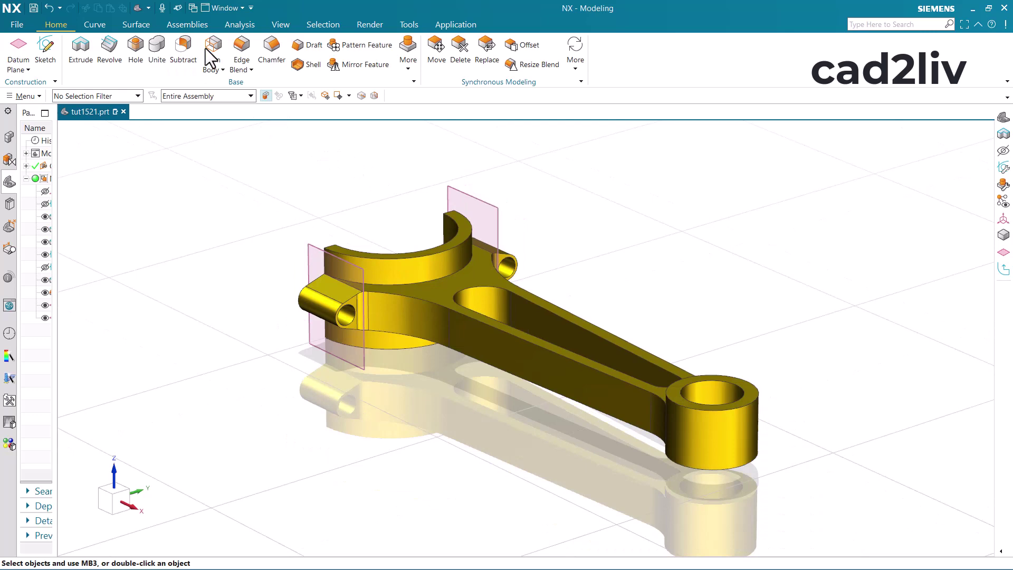
# Open Trim Body and set Tool Option to Face or Plane after briefly trying New Plane
pyautogui.click(212, 52)
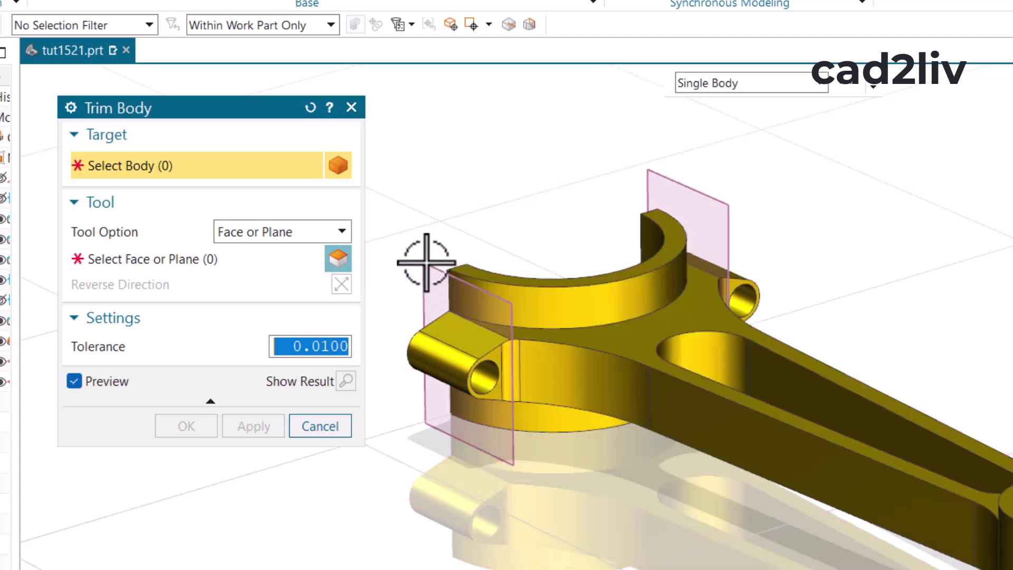
pyautogui.click(297, 234)
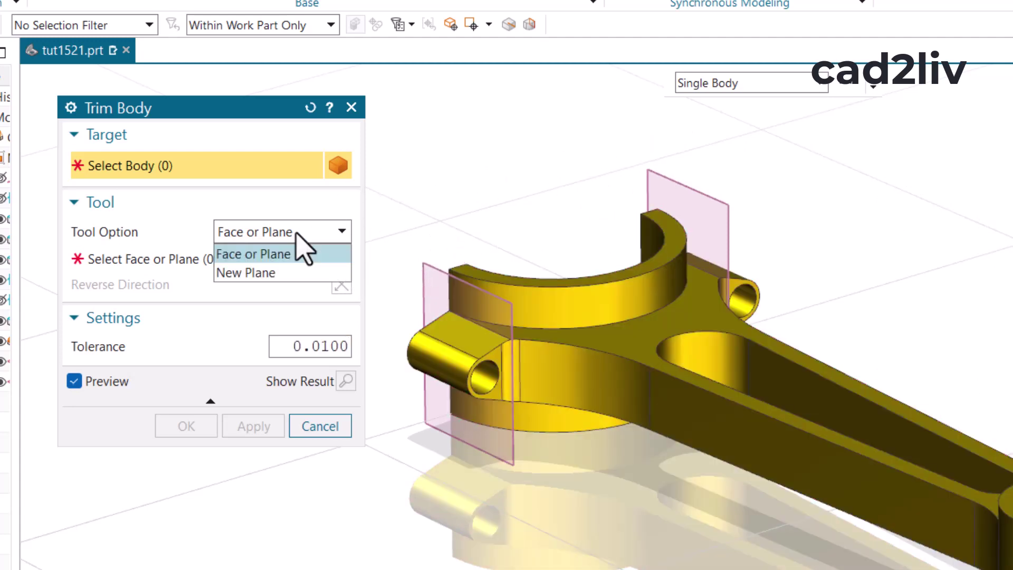
pyautogui.click(299, 273)
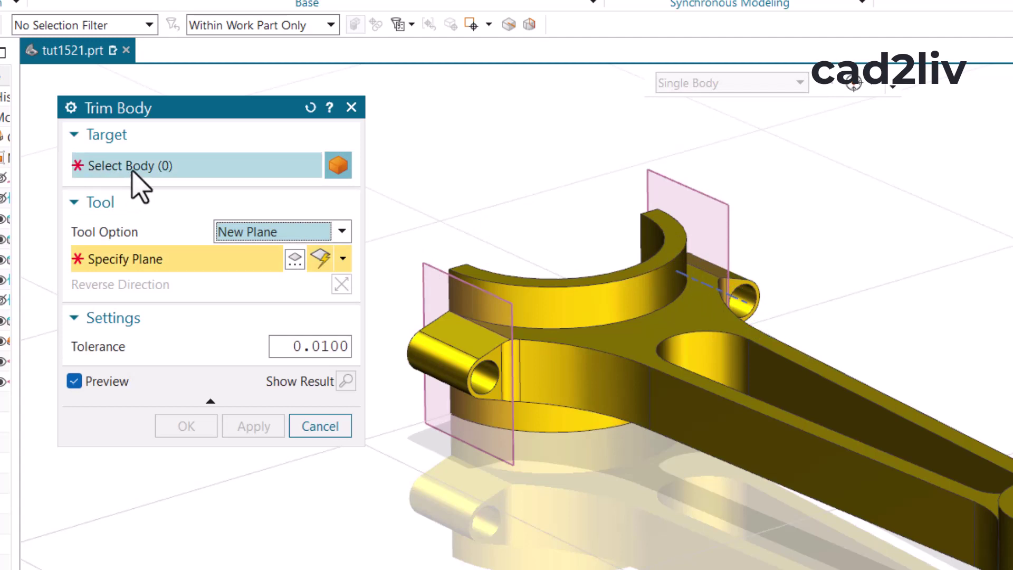
pyautogui.click(286, 233)
pyautogui.click(286, 254)
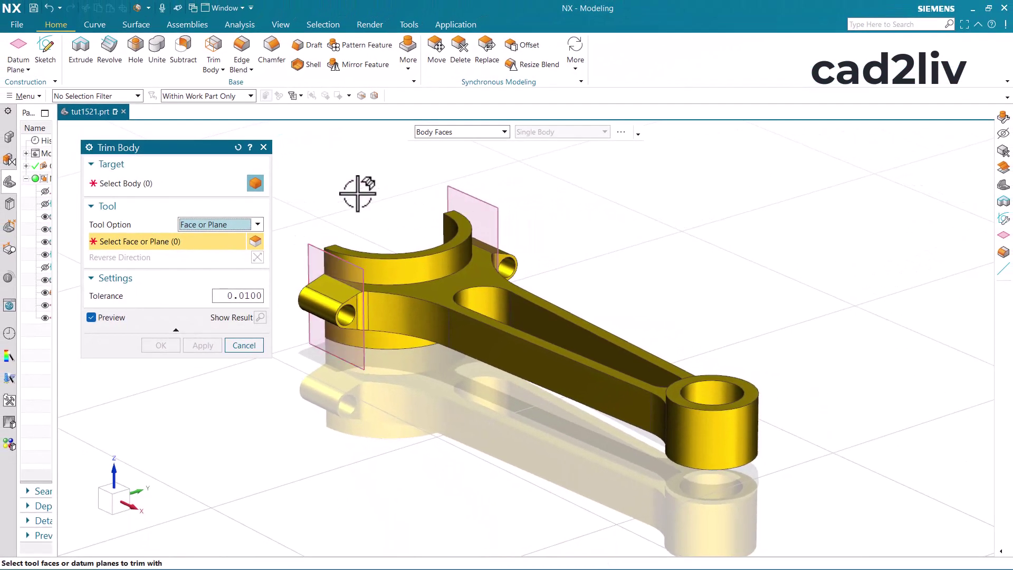
# Trim the connecting rod at the left datum plane and apply, keeping Trim Body open
pyautogui.click(131, 184)
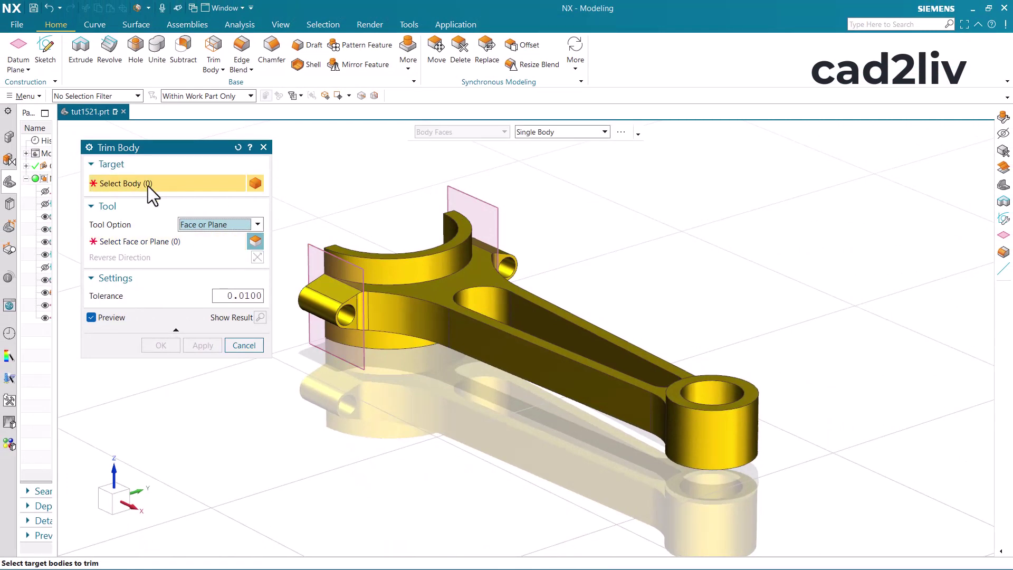
pyautogui.click(471, 267)
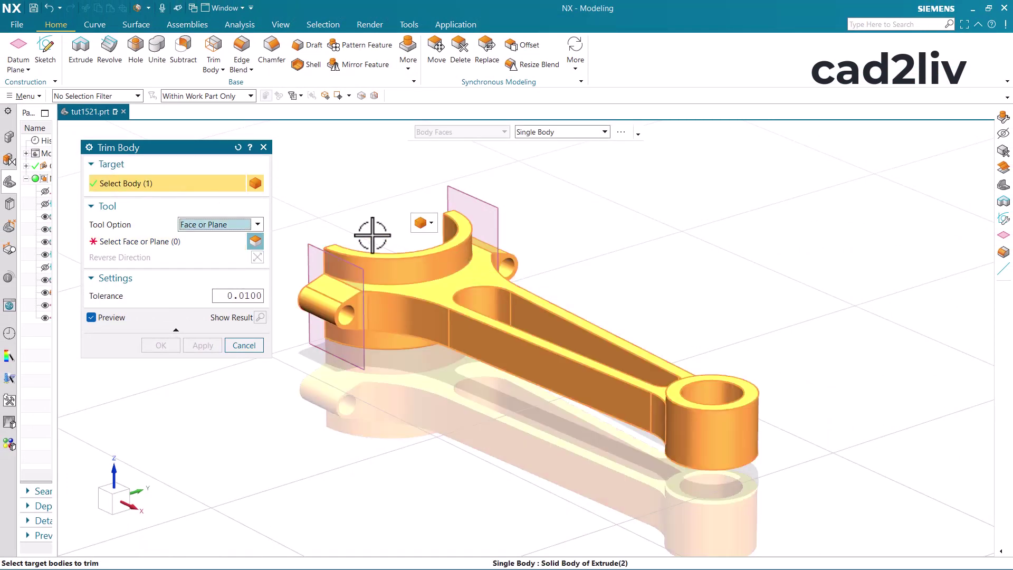
pyautogui.click(139, 243)
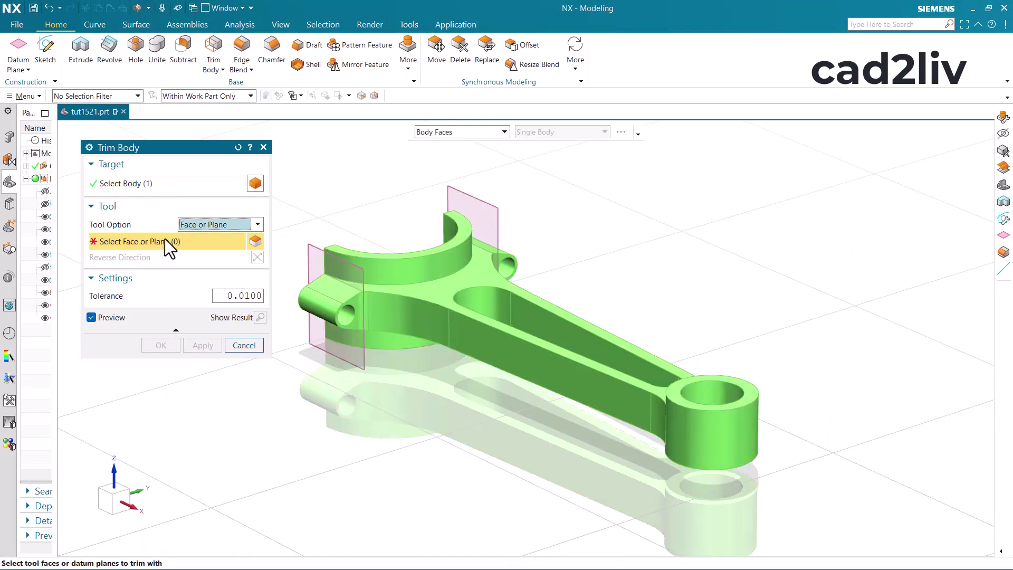
pyautogui.click(311, 250)
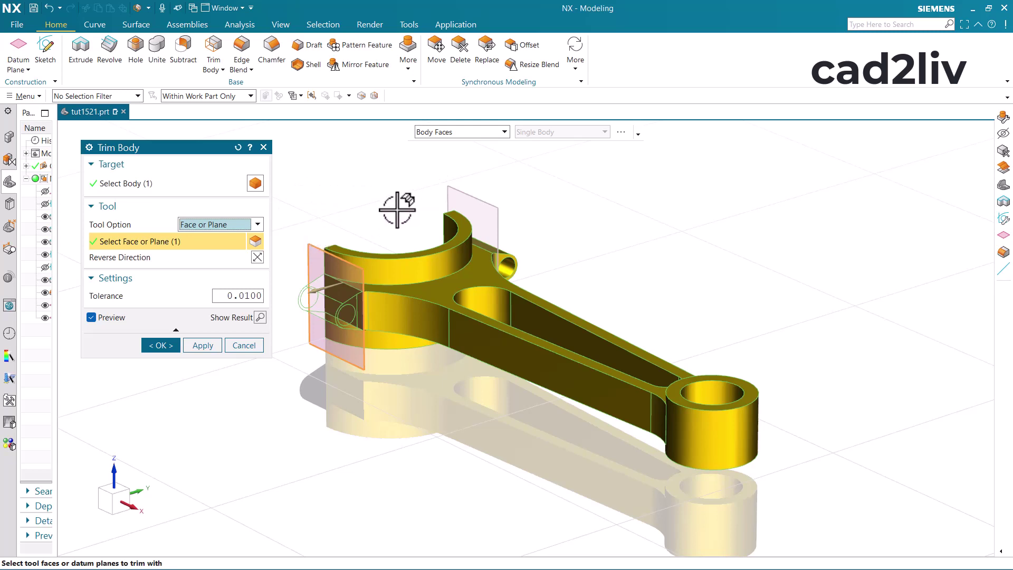
pyautogui.click(464, 190)
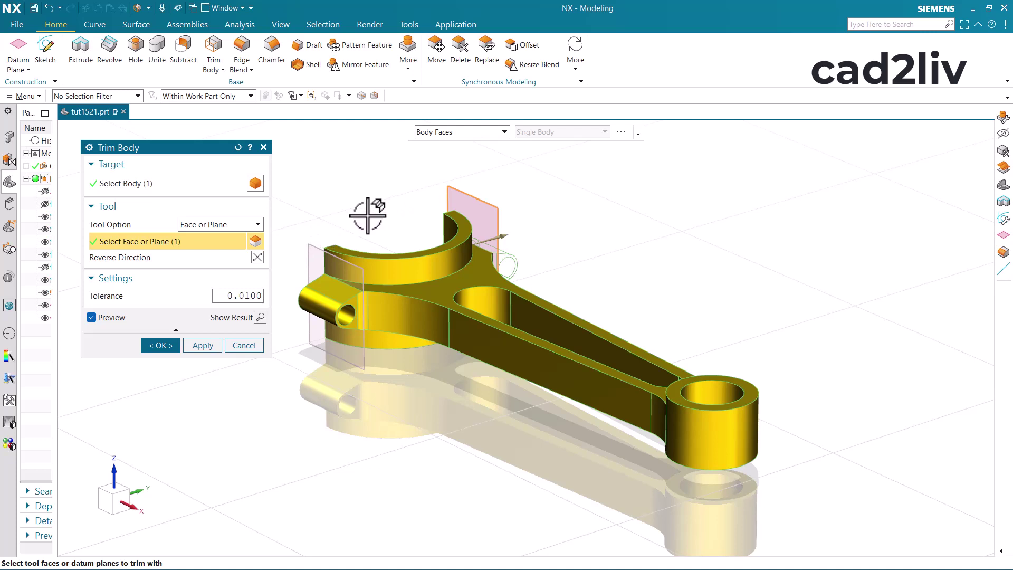
pyautogui.click(318, 250)
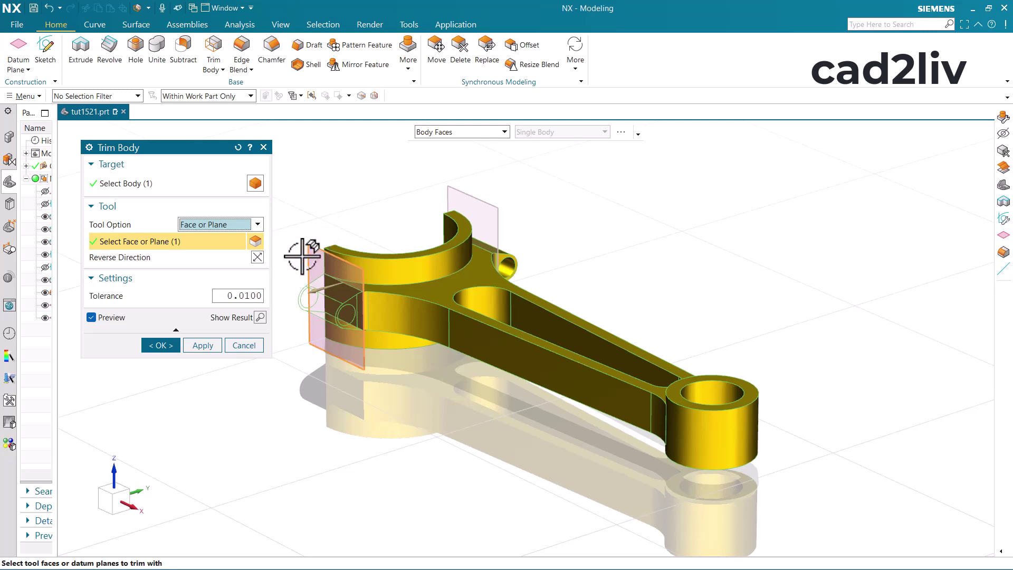
pyautogui.click(218, 347)
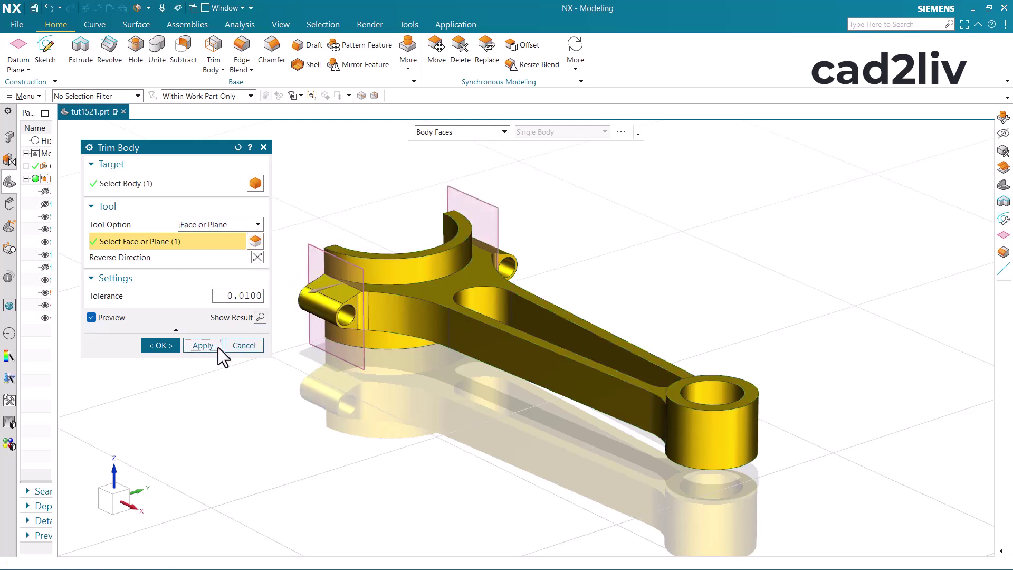
# Trim the rod at the right datum plane and finish with OK
pyautogui.click(194, 188)
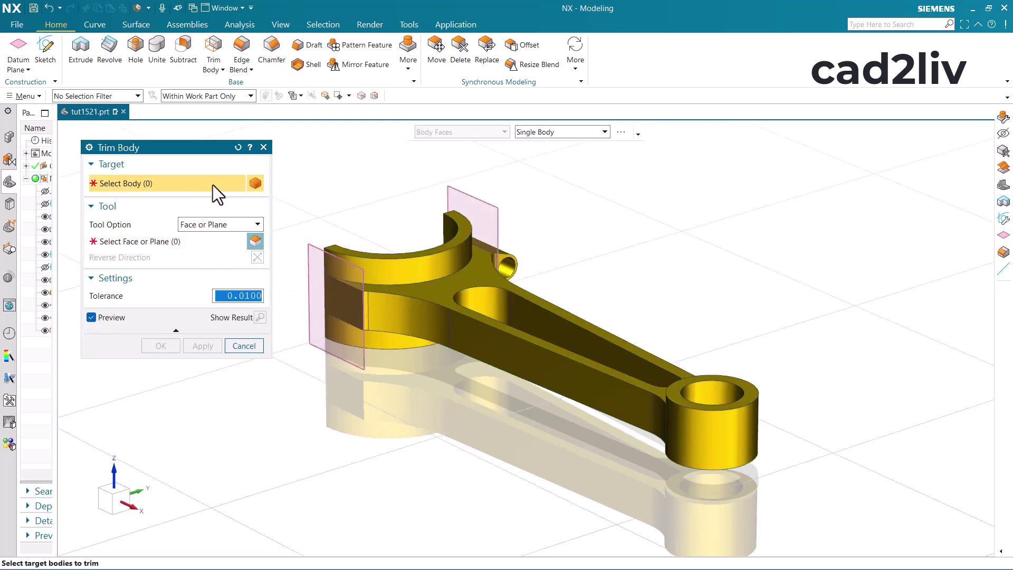
pyautogui.click(403, 259)
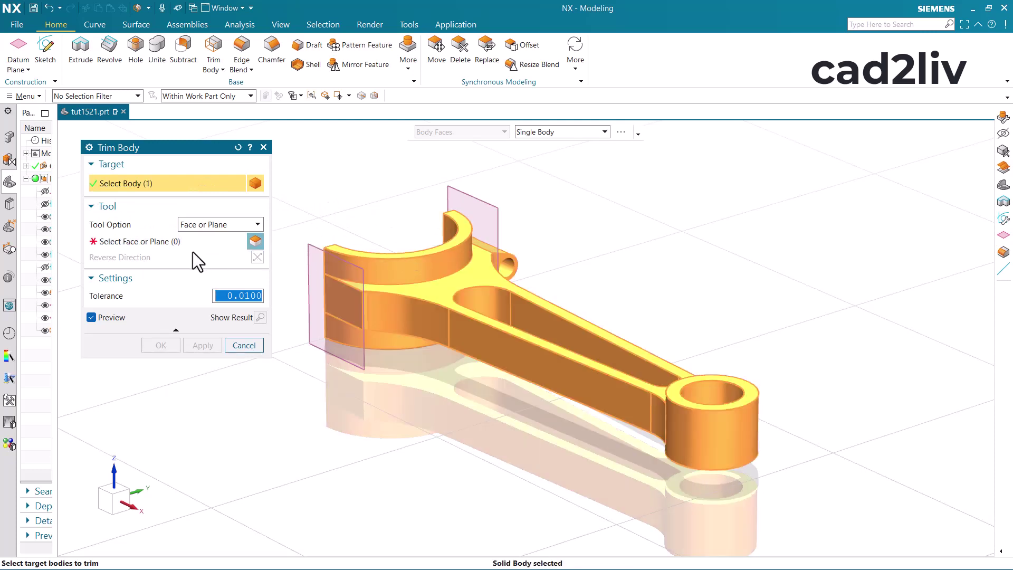
pyautogui.click(181, 242)
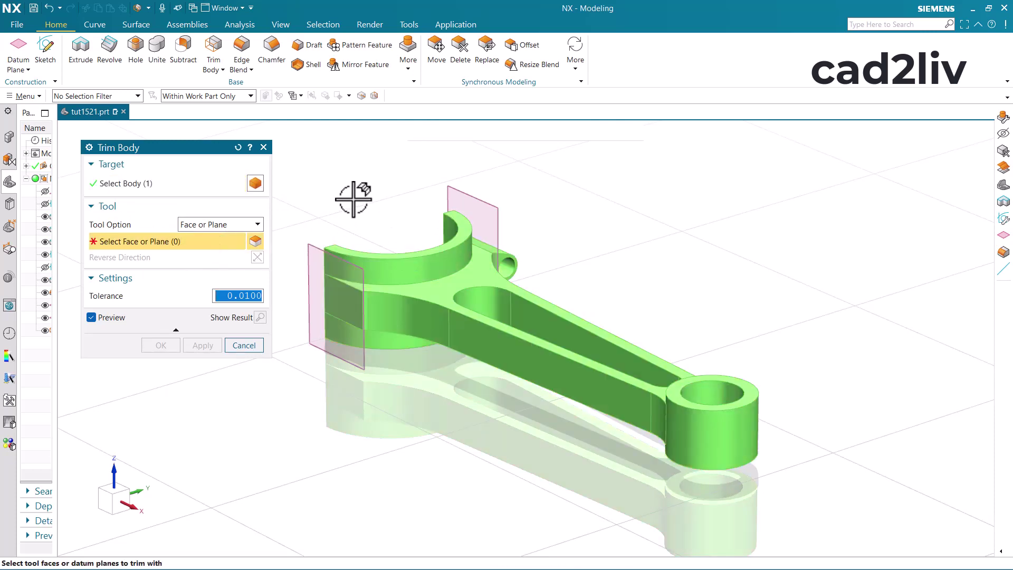
pyautogui.click(446, 190)
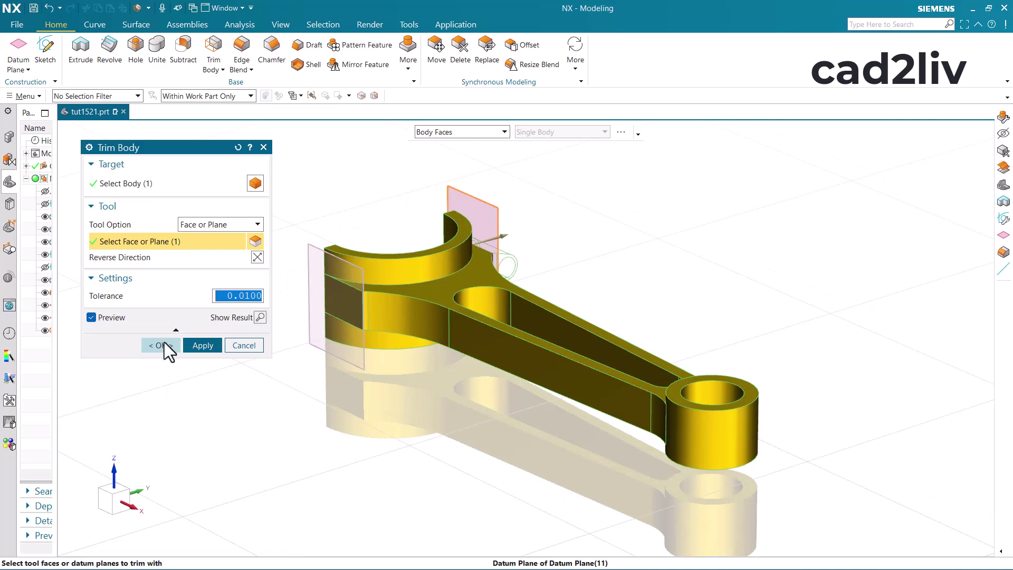
pyautogui.click(159, 346)
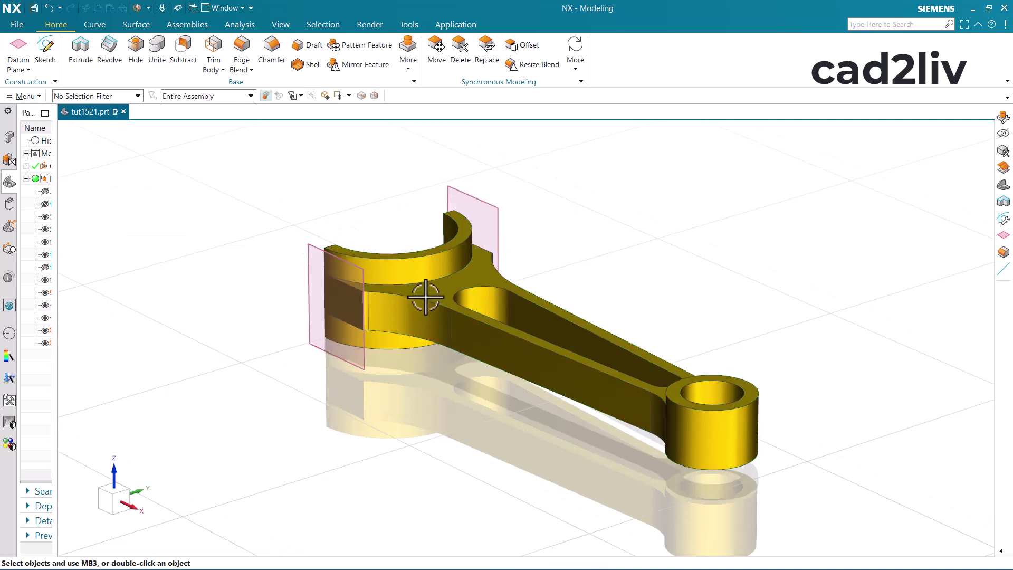
# Orbit the view to inspect the trimmed crank end and then the whole rod
pyautogui.moveTo(425, 296); pyautogui.dragTo(418, 350, button='middle')
pyautogui.moveTo(385, 294); pyautogui.dragTo(388, 264, button='middle')
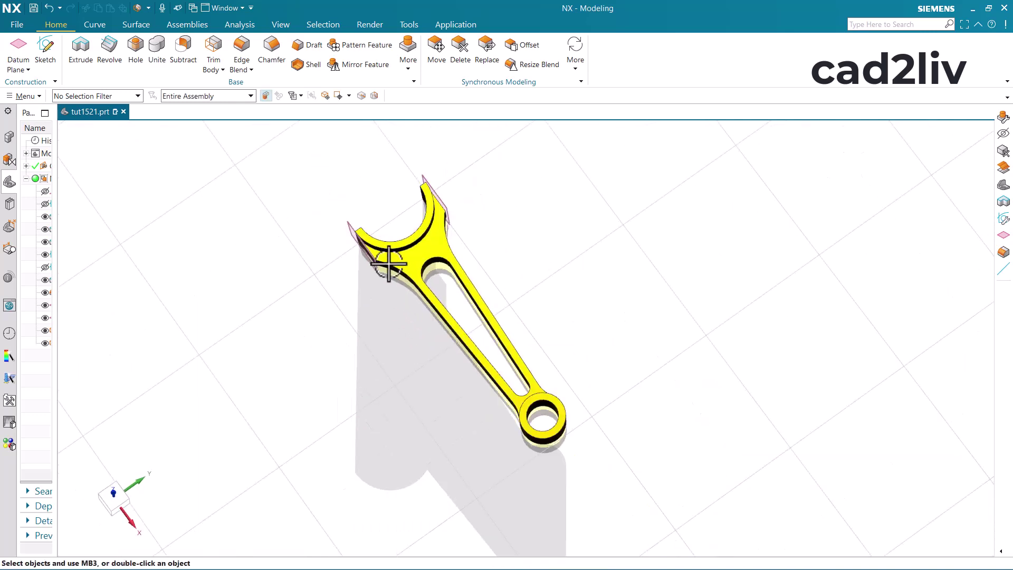
pyautogui.scroll(2, 414, 188)
pyautogui.scroll(2, 414, 188)
pyautogui.scroll(2, 459, 248)
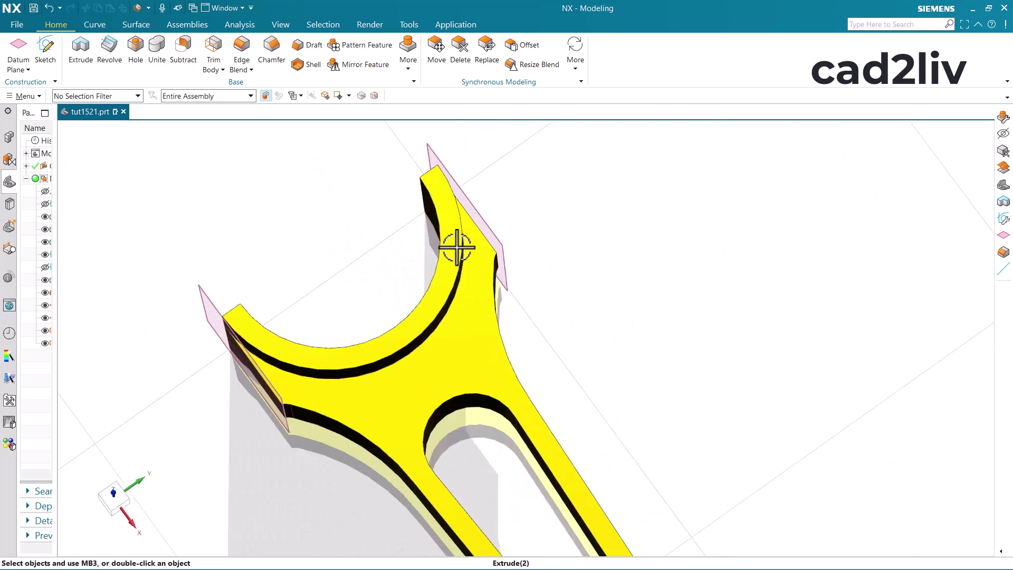
pyautogui.moveTo(456, 247)
pyautogui.mouseDown(button='middle')
pyautogui.moveTo(414, 249)
pyautogui.moveTo(454, 208)
pyautogui.moveTo(454, 220)
pyautogui.mouseUp(button='middle')
pyautogui.scroll(-2, 389, 193)
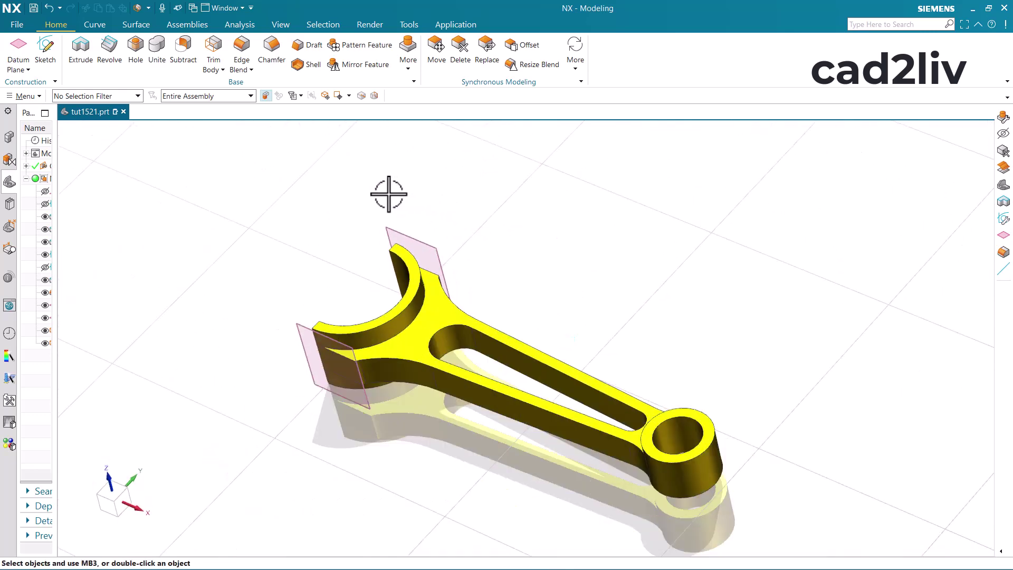
pyautogui.moveTo(388, 195); pyautogui.dragTo(514, 259, button='middle')
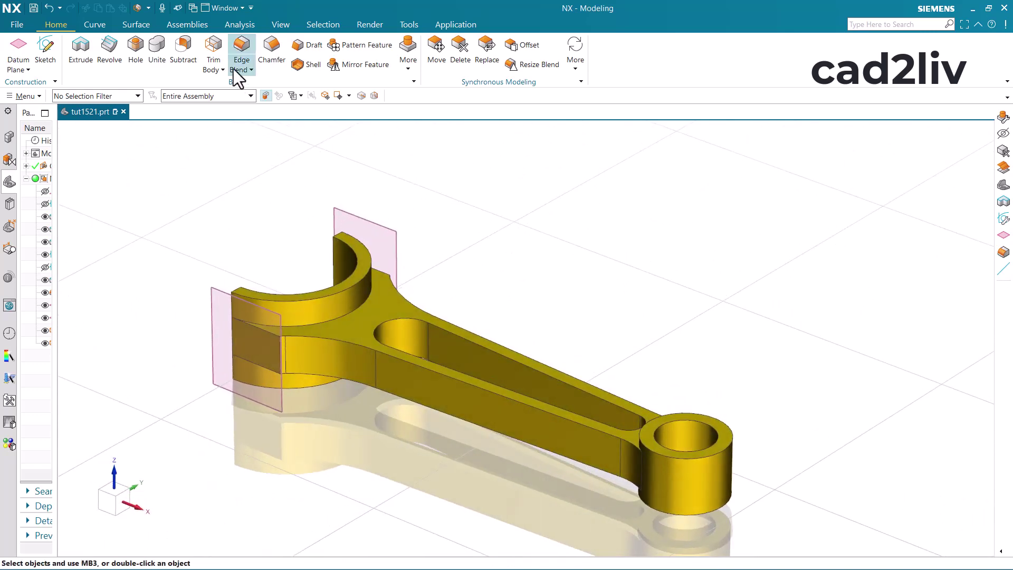
# Reopen Trim Body with Tool Option set to New Plane
pyautogui.click(213, 48)
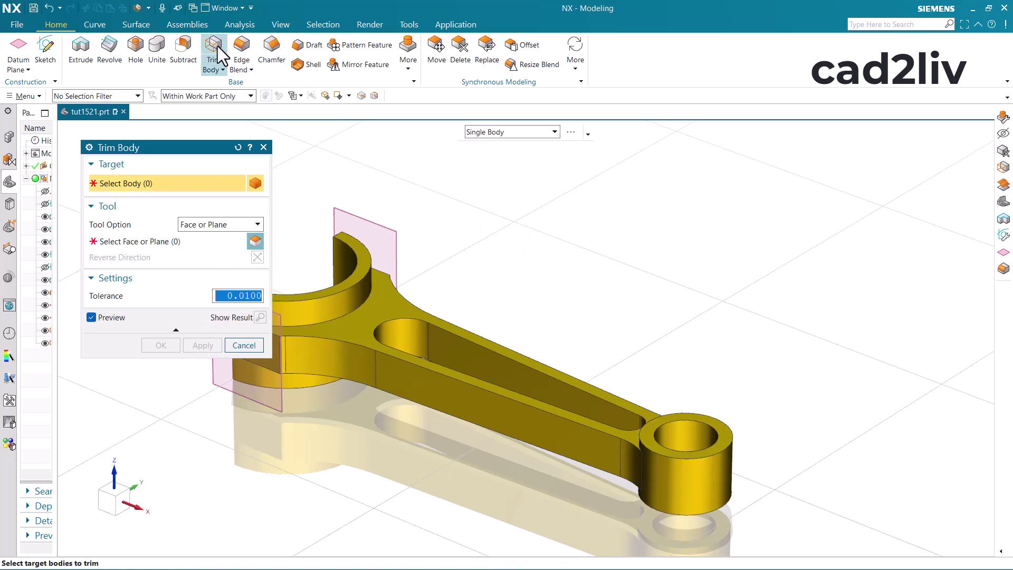
pyautogui.click(193, 225)
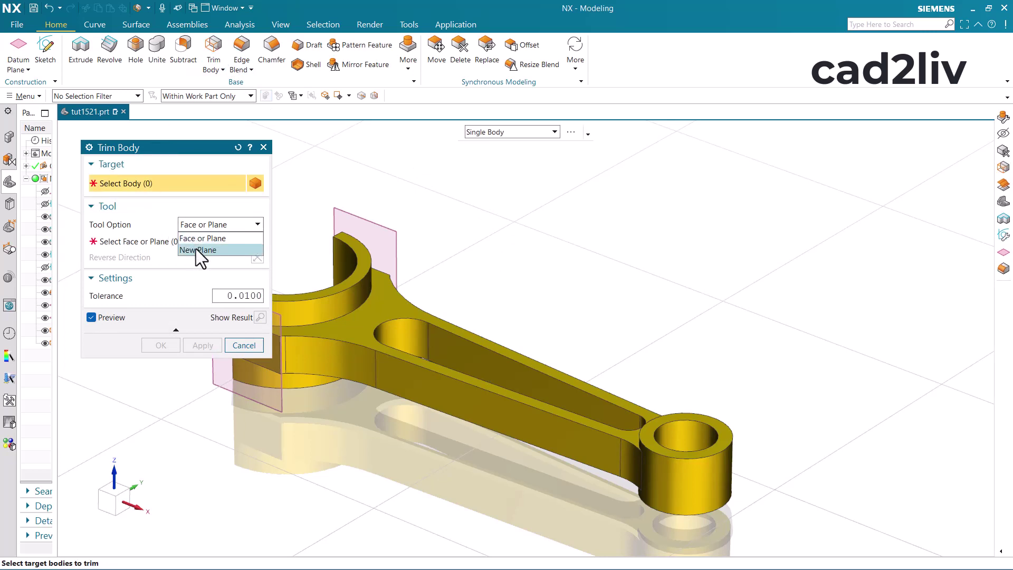
pyautogui.click(201, 251)
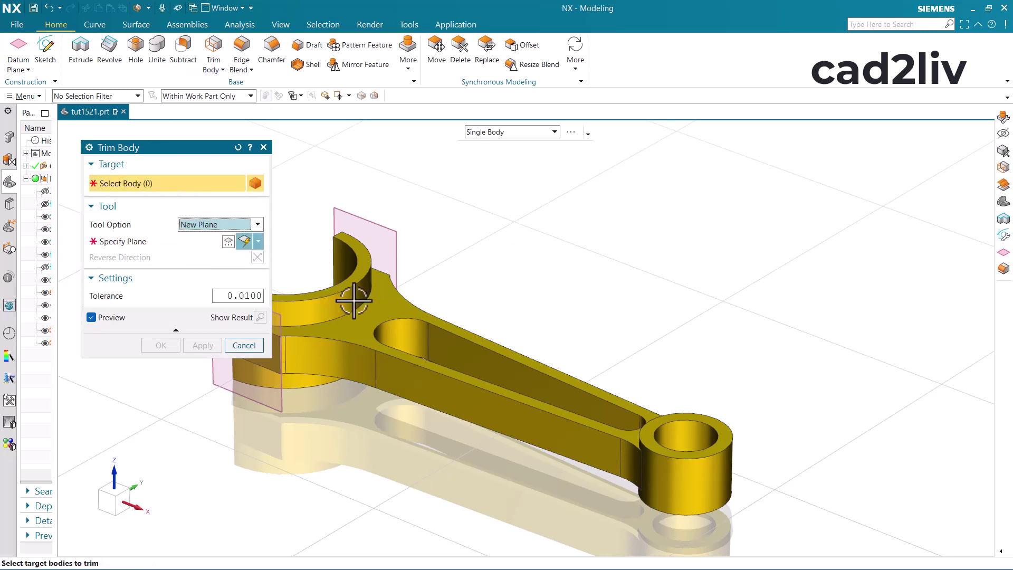
# Trim the rod with a plane on a shank face, reverse the kept side, and preview
pyautogui.click(348, 291)
pyautogui.click(127, 237)
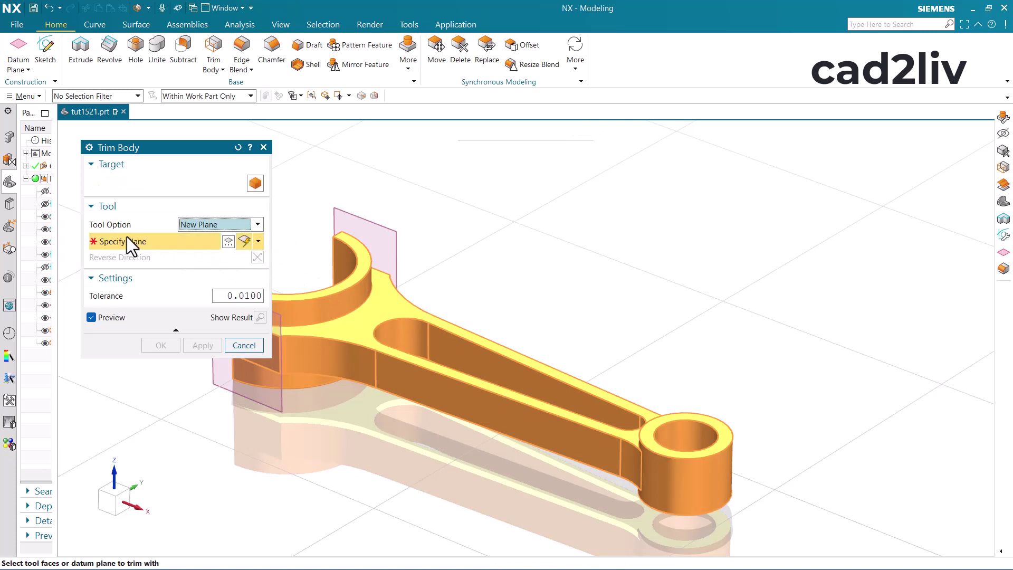
pyautogui.click(457, 346)
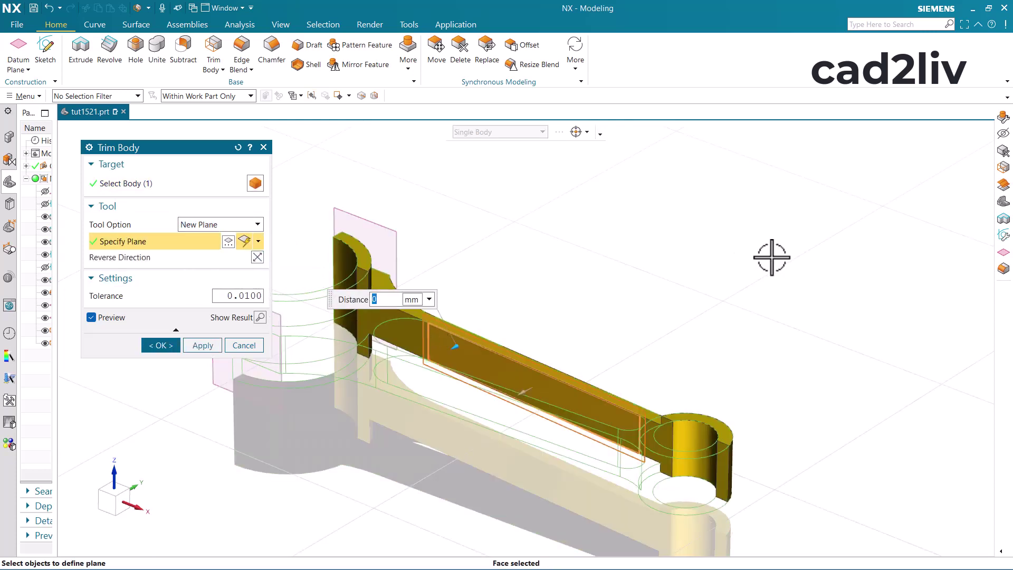
pyautogui.moveTo(773, 256); pyautogui.dragTo(342, 272, button='middle')
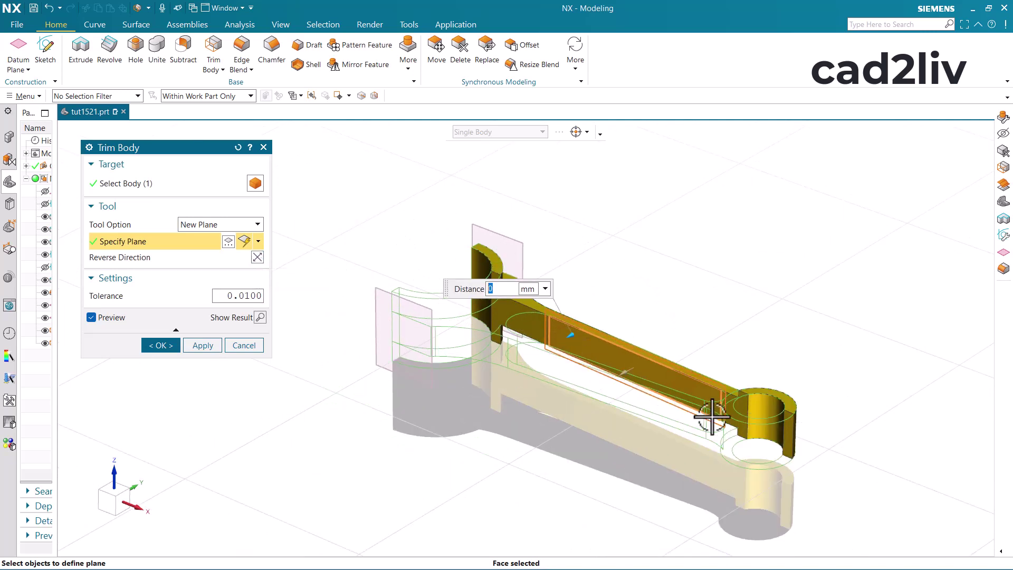
pyautogui.click(258, 258)
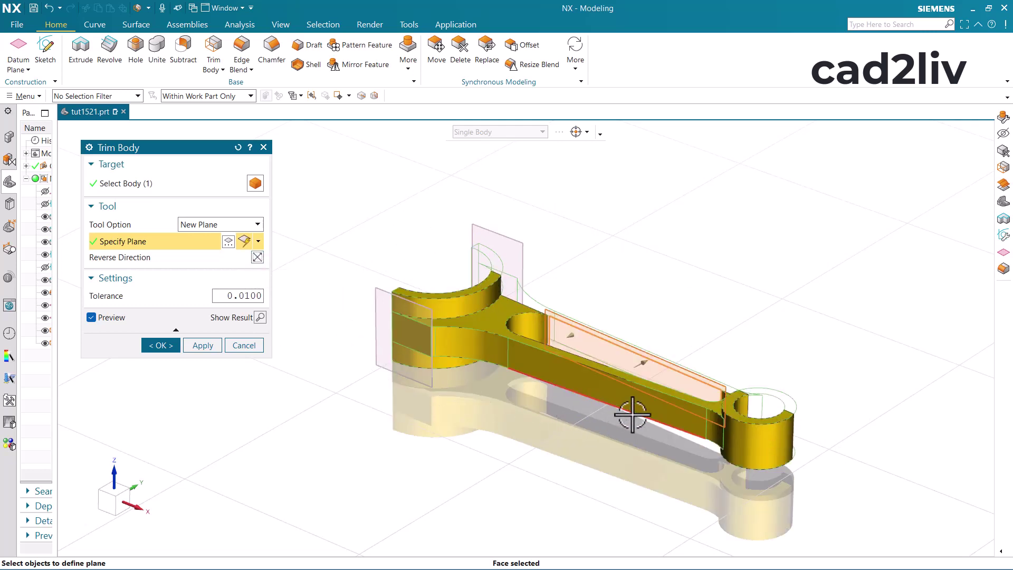
pyautogui.moveTo(625, 415); pyautogui.dragTo(620, 424, button='middle')
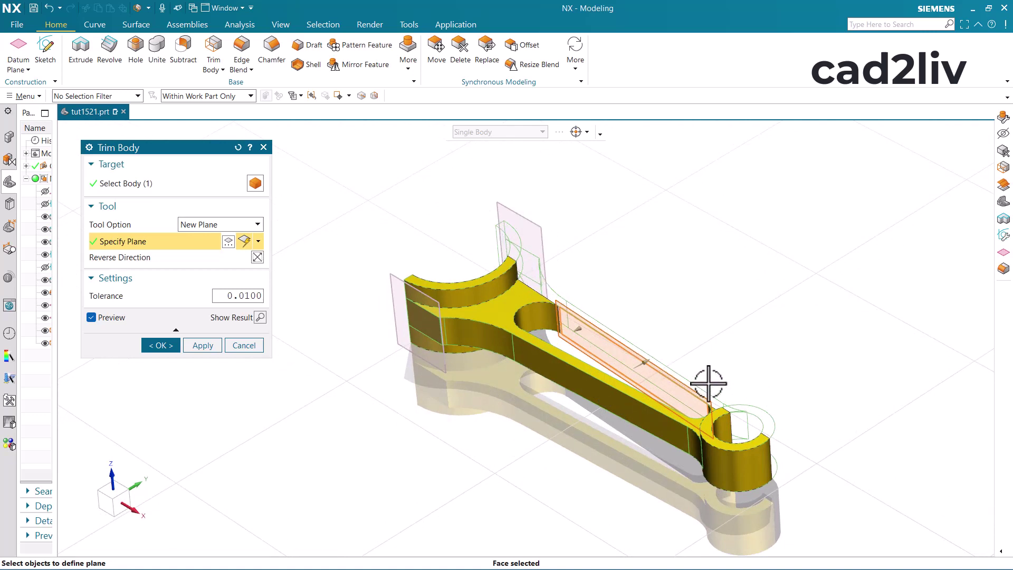
pyautogui.click(260, 316)
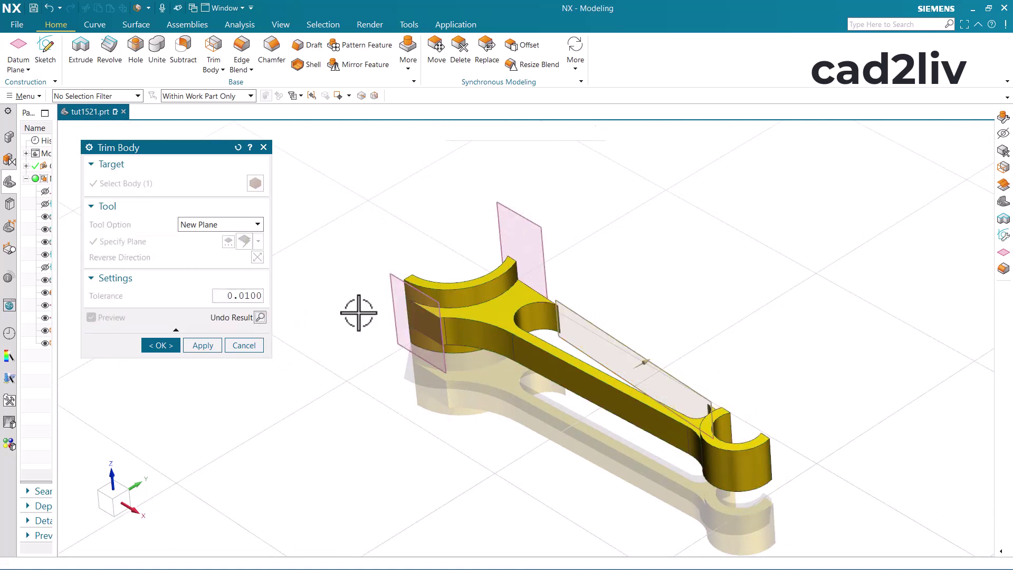
# Cancel the new-plane trim and tilt the view to a less steep angle
pyautogui.click(244, 346)
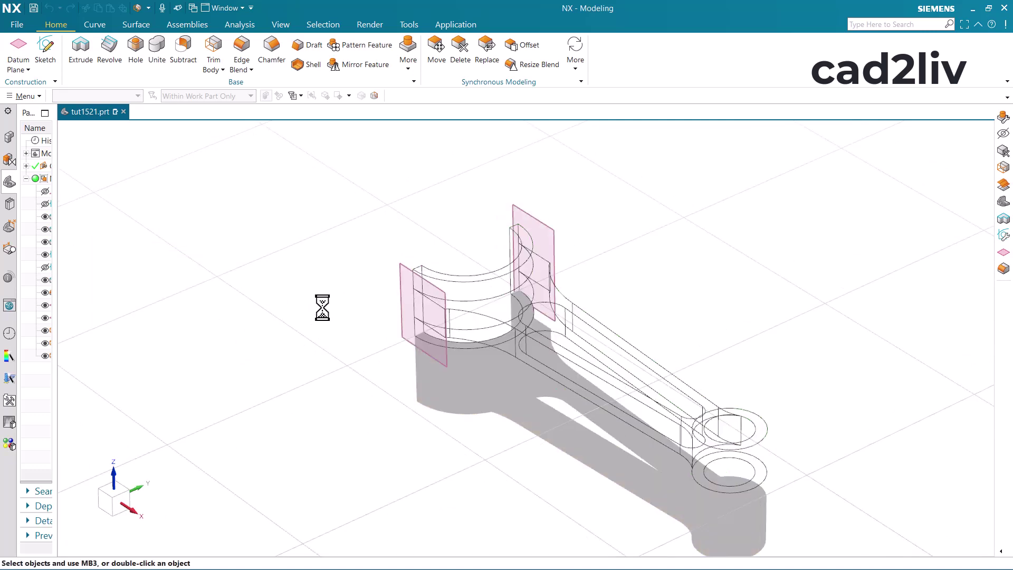
pyautogui.scroll(3, 323, 307)
pyautogui.scroll(-1, 480, 270)
pyautogui.scroll(-2, 480, 269)
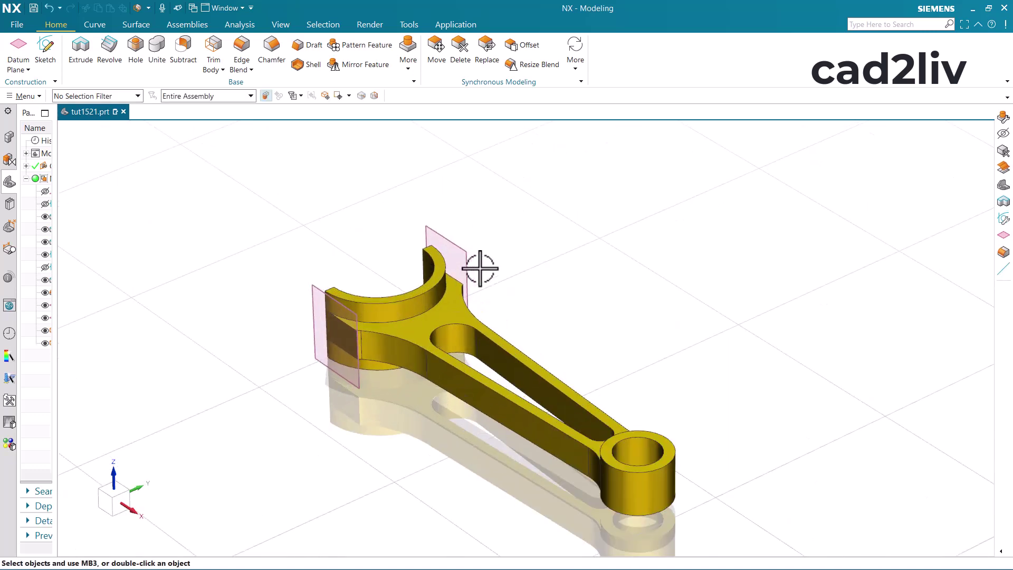
pyautogui.moveTo(494, 309); pyautogui.dragTo(611, 232, button='middle')
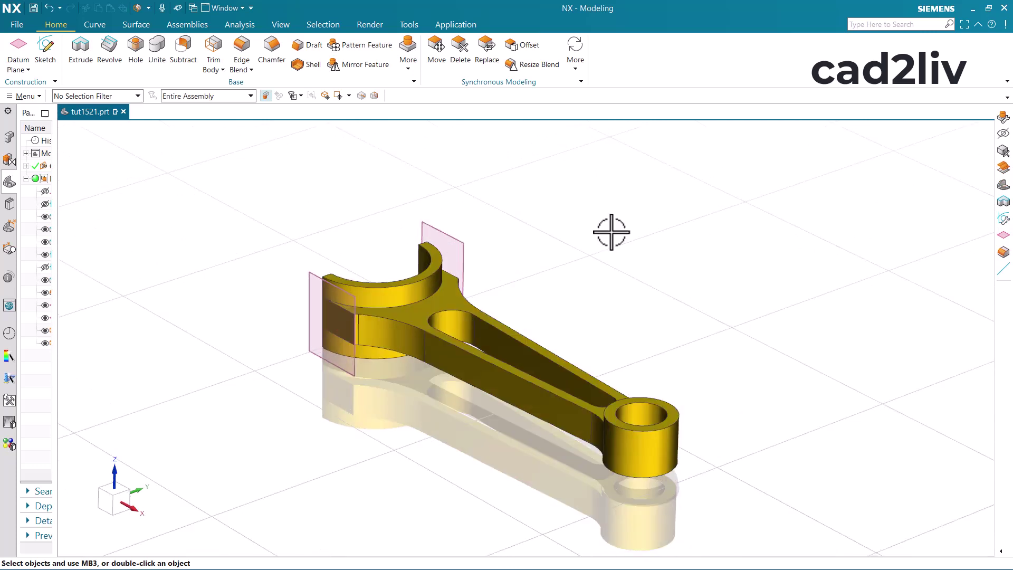